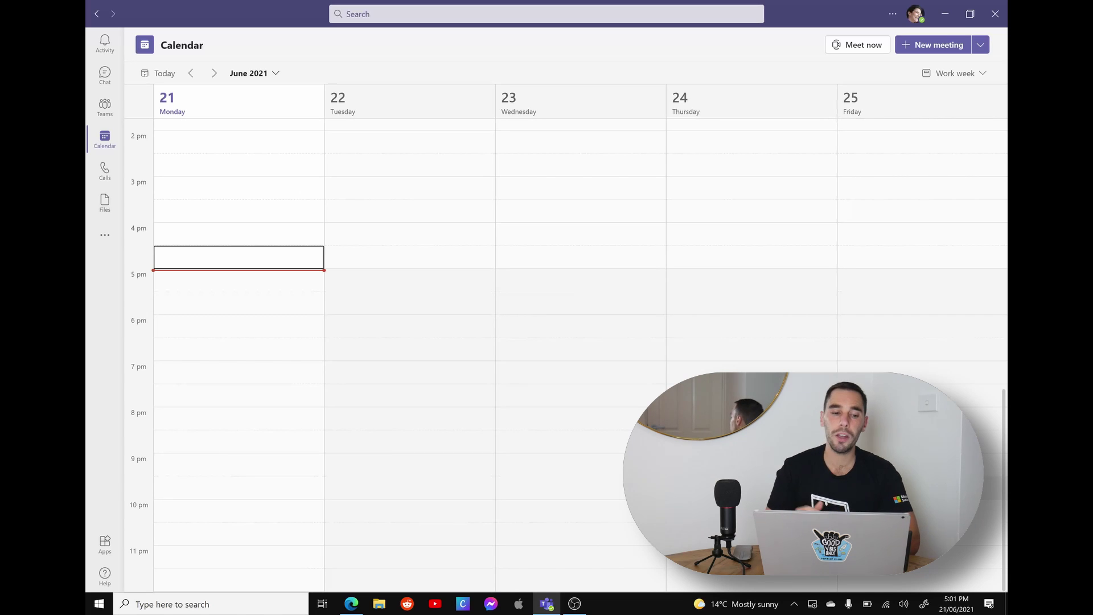
# From the Calendar, show the Schedule meeting, Webinar and Live event choices under New meeting.
pyautogui.click(100, 143)
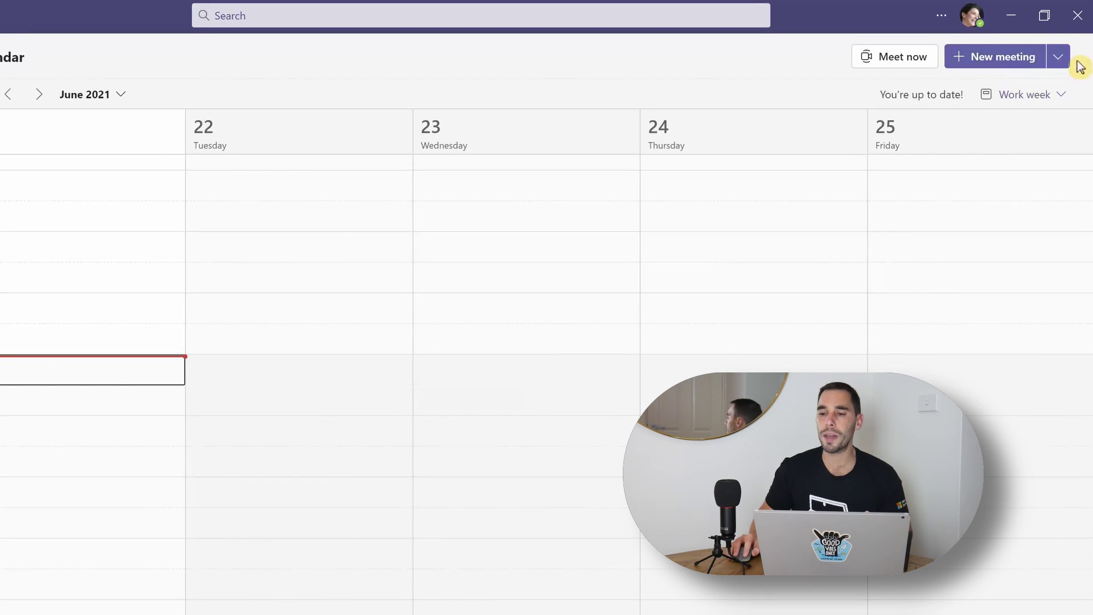
pyautogui.click(1059, 57)
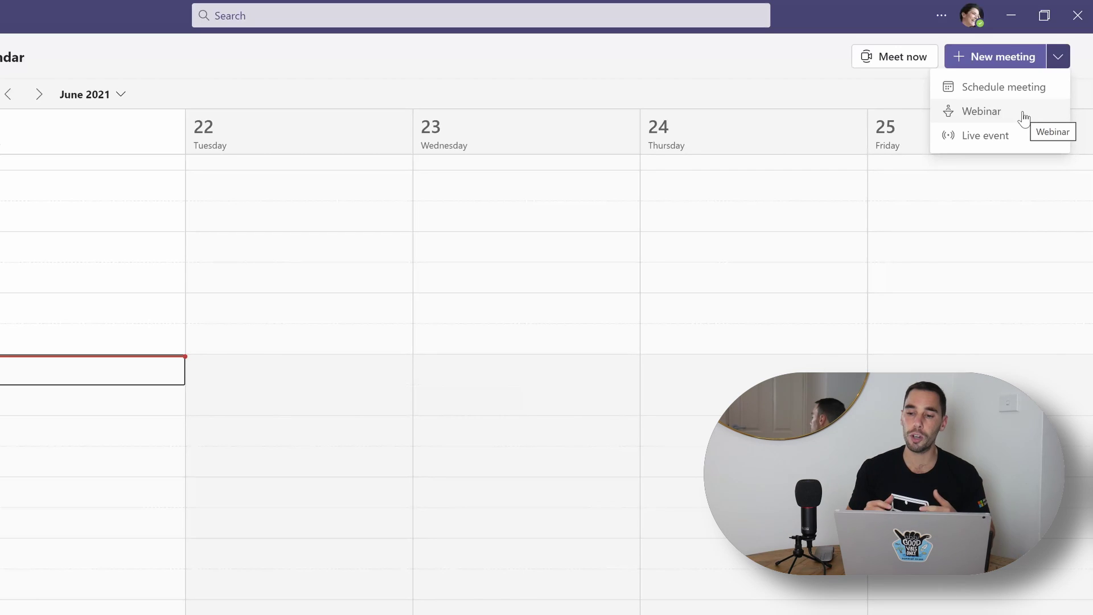
# Choose Webinar to open a blank New webinar form.
pyautogui.click(976, 114)
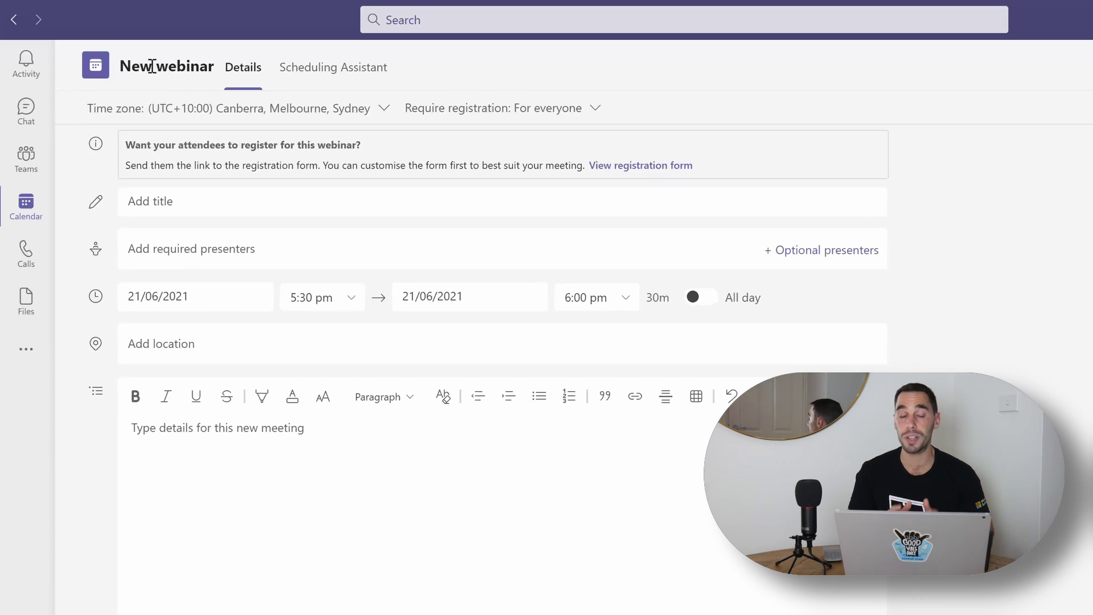
# Title the webinar 'Our First Webinar - Presenter Link' and add one required presenter.
pyautogui.click(383, 199)
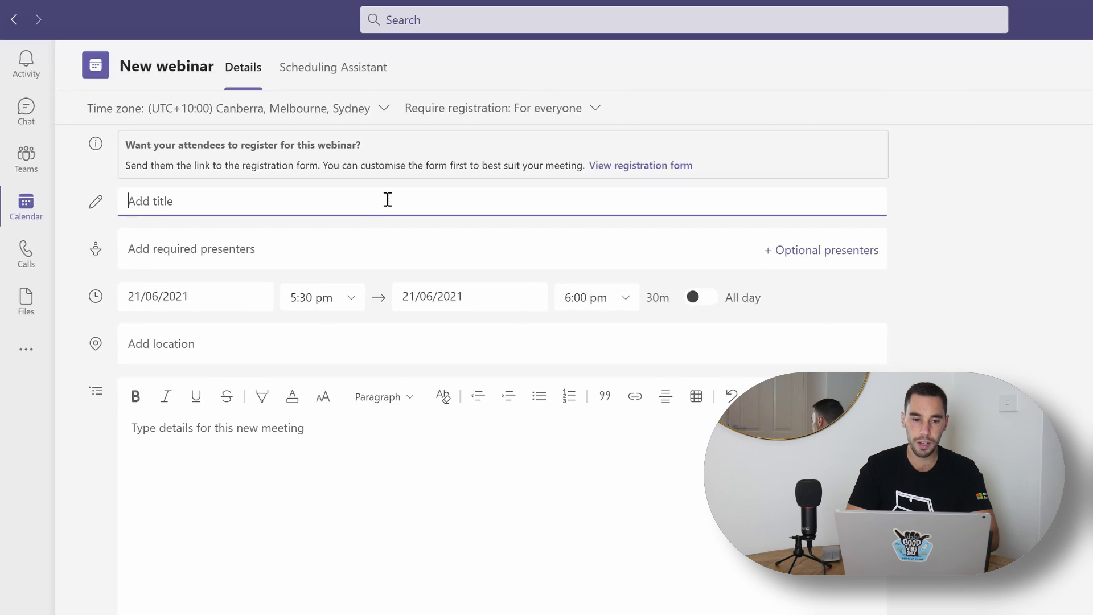
pyautogui.write('Our First Webinar ')
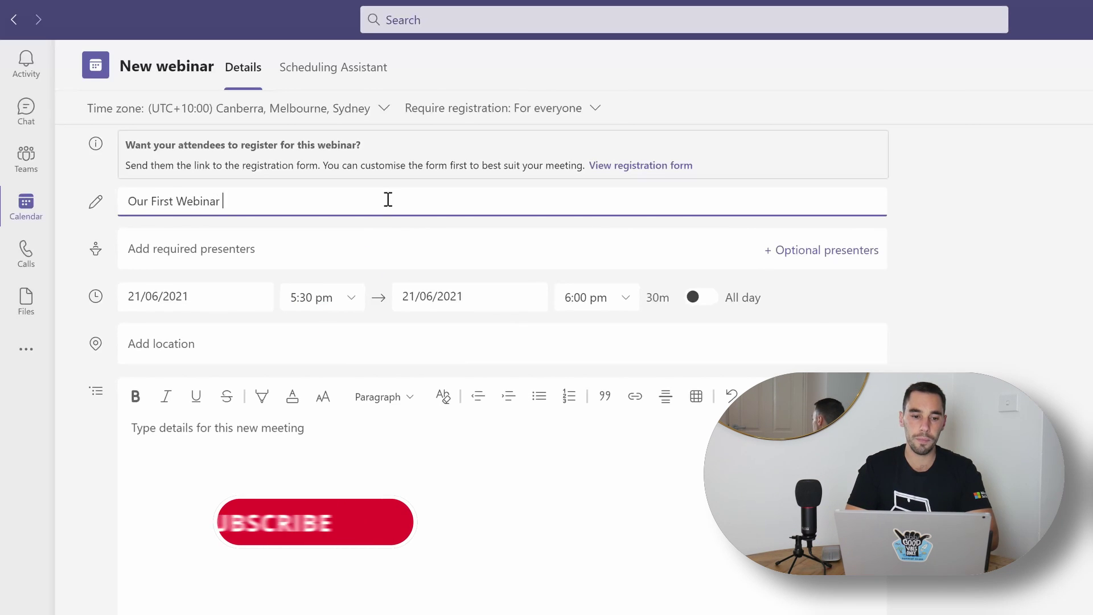
pyautogui.write('- Presenter ')
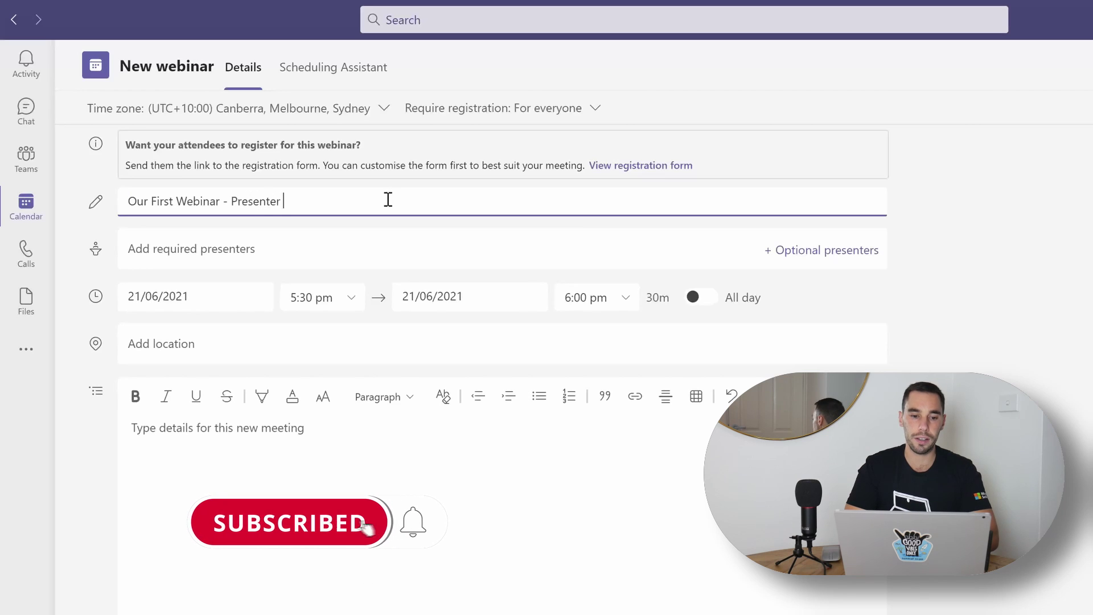
pyautogui.write('Link')
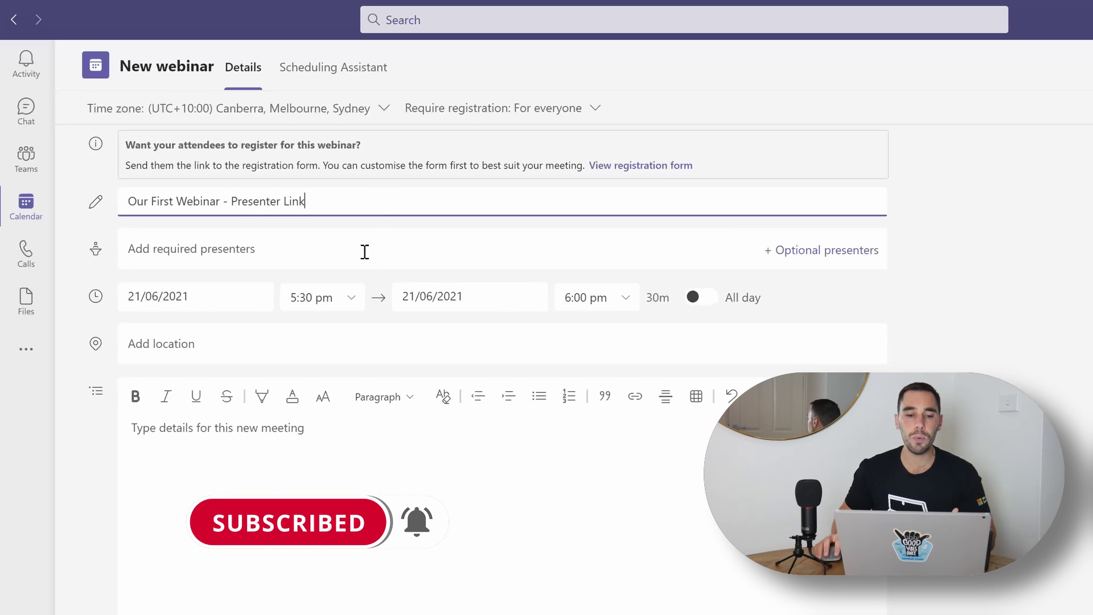
pyautogui.click(362, 261)
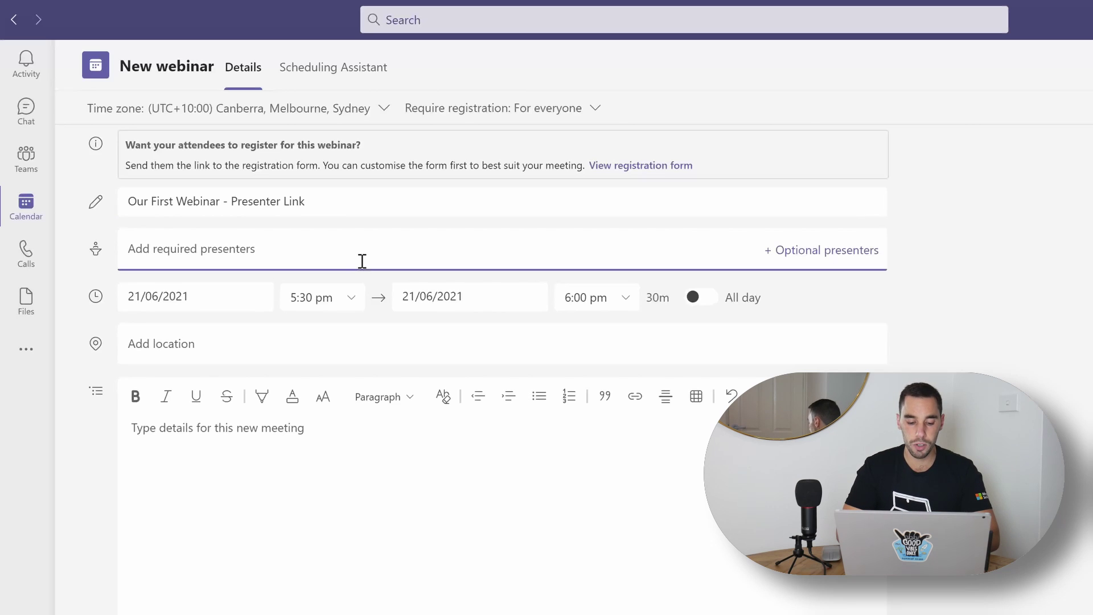
pyautogui.write('all')
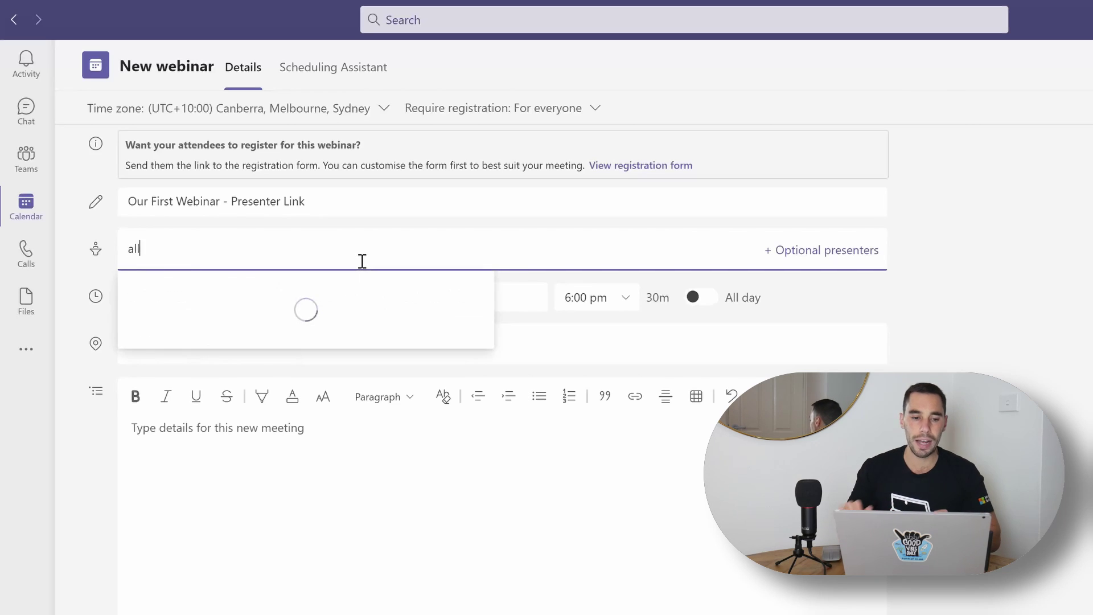
pyautogui.click(300, 307)
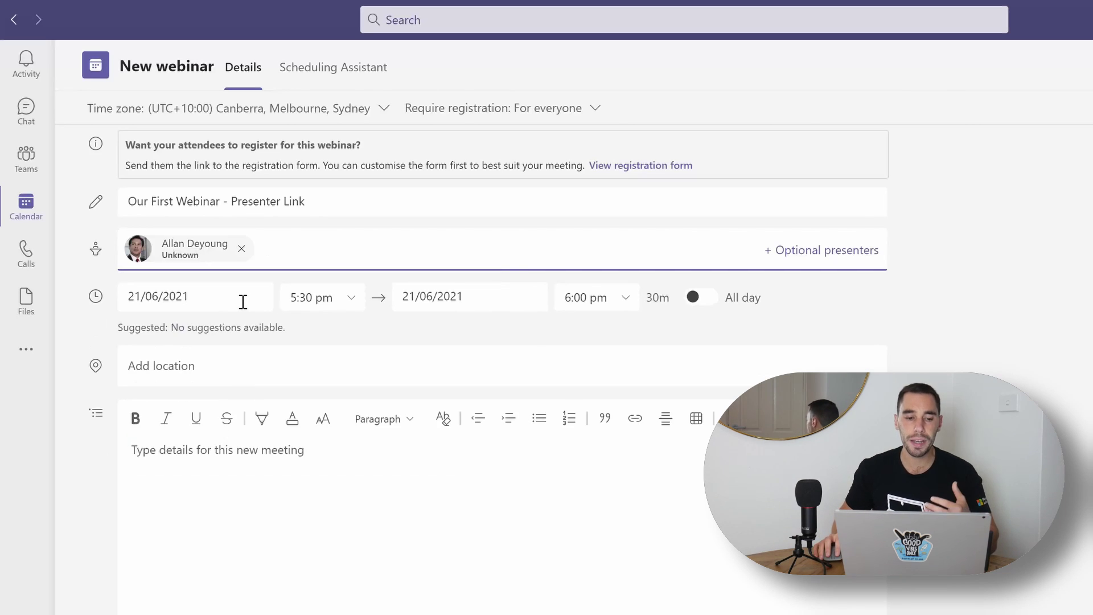
# Set the webinar start date to 23/06/2021.
pyautogui.click(228, 297)
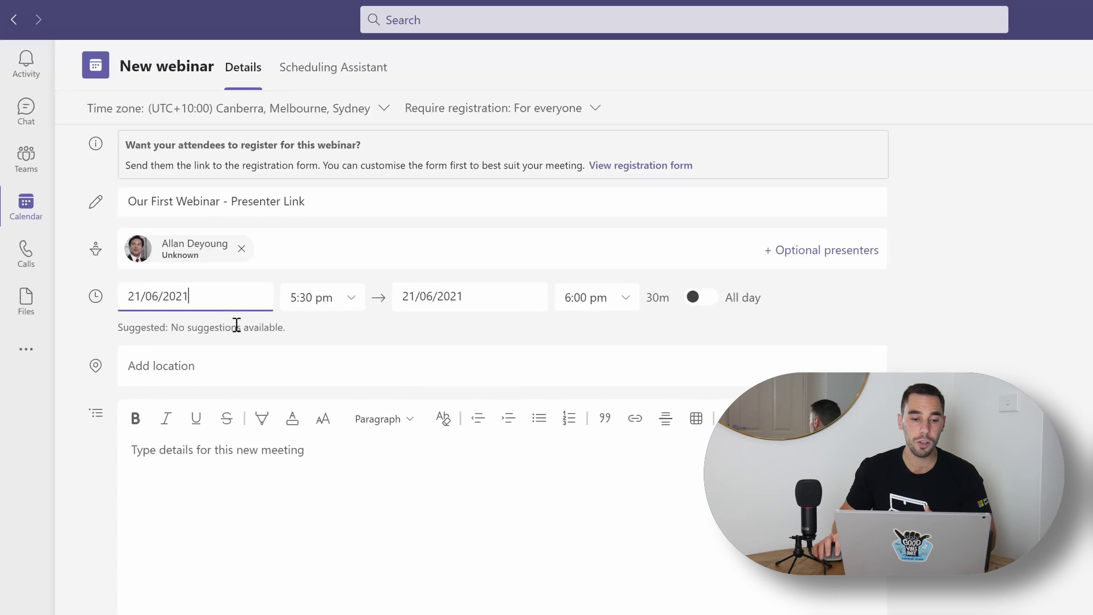
pyautogui.click(190, 473)
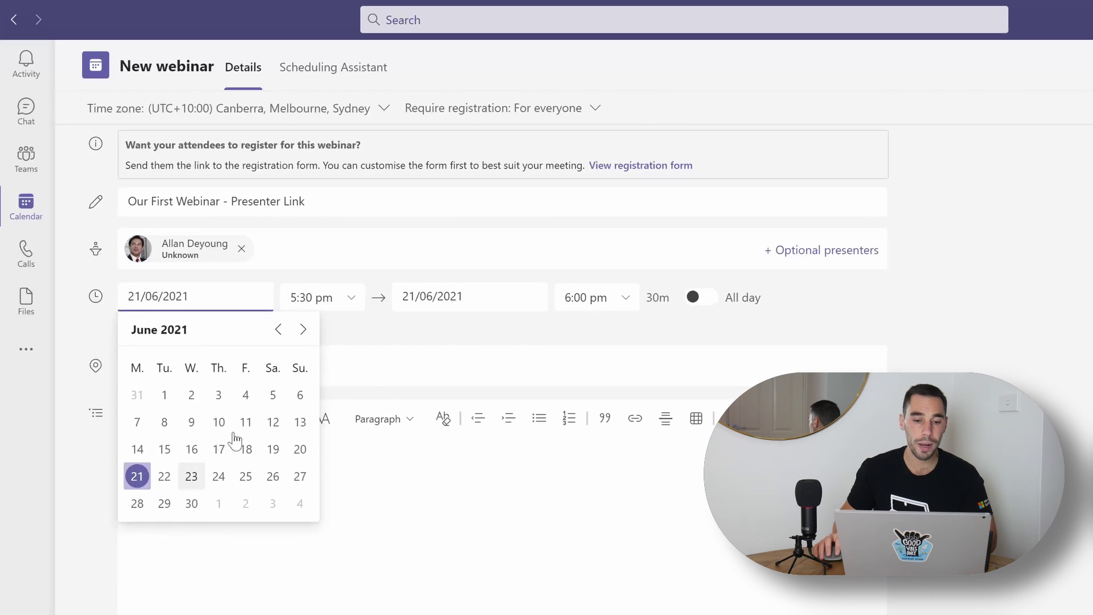
pyautogui.click(381, 298)
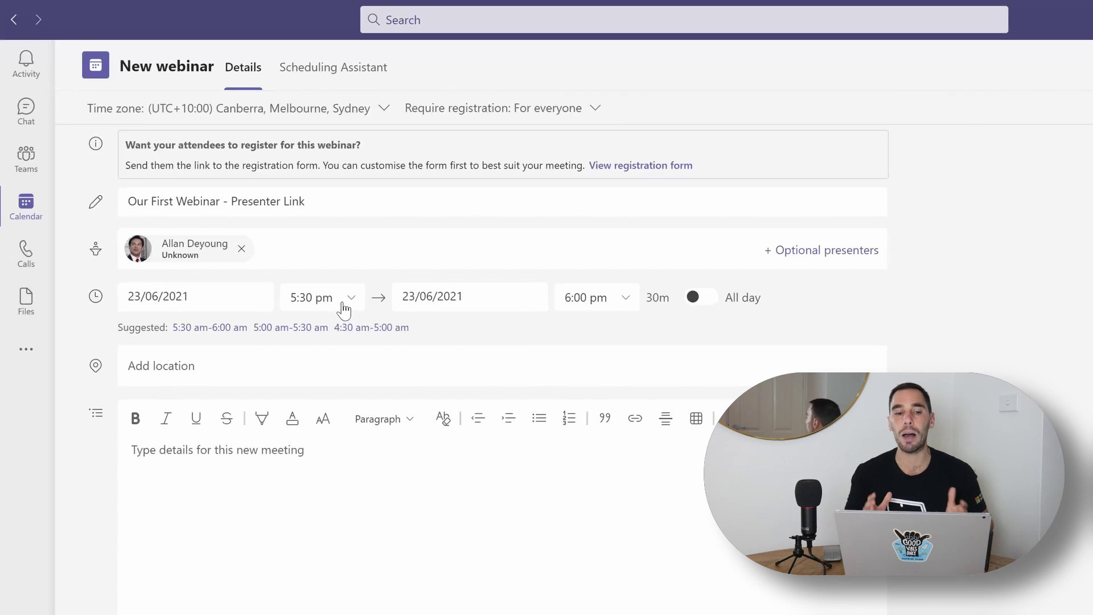
# Schedule the webinar from 11:00 am to 12:00 pm.
pyautogui.click(343, 309)
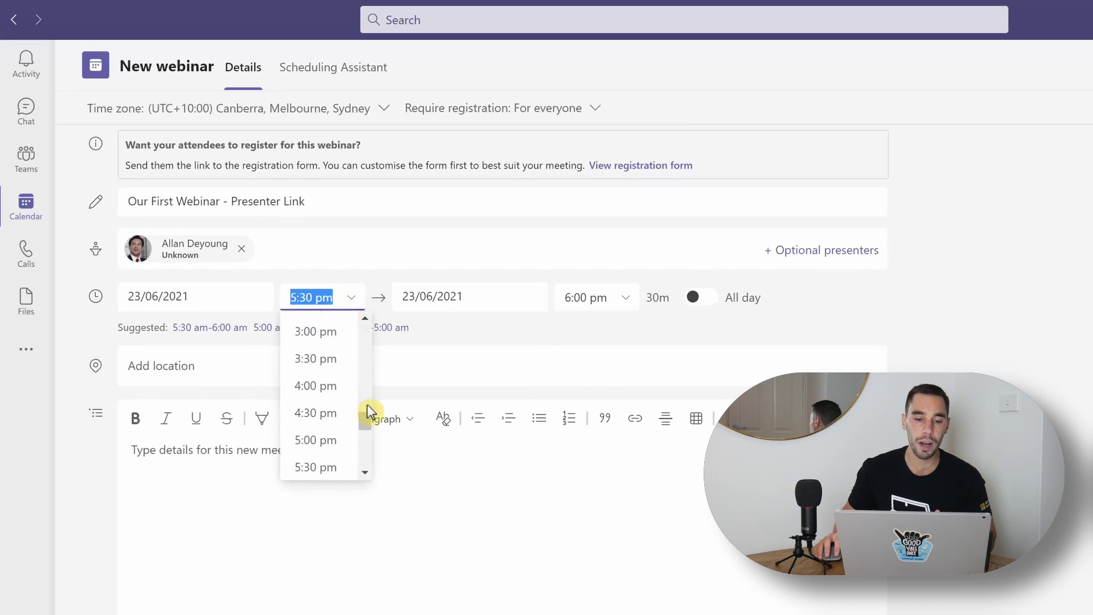
pyautogui.moveTo(368, 422); pyautogui.dragTo(367, 398)
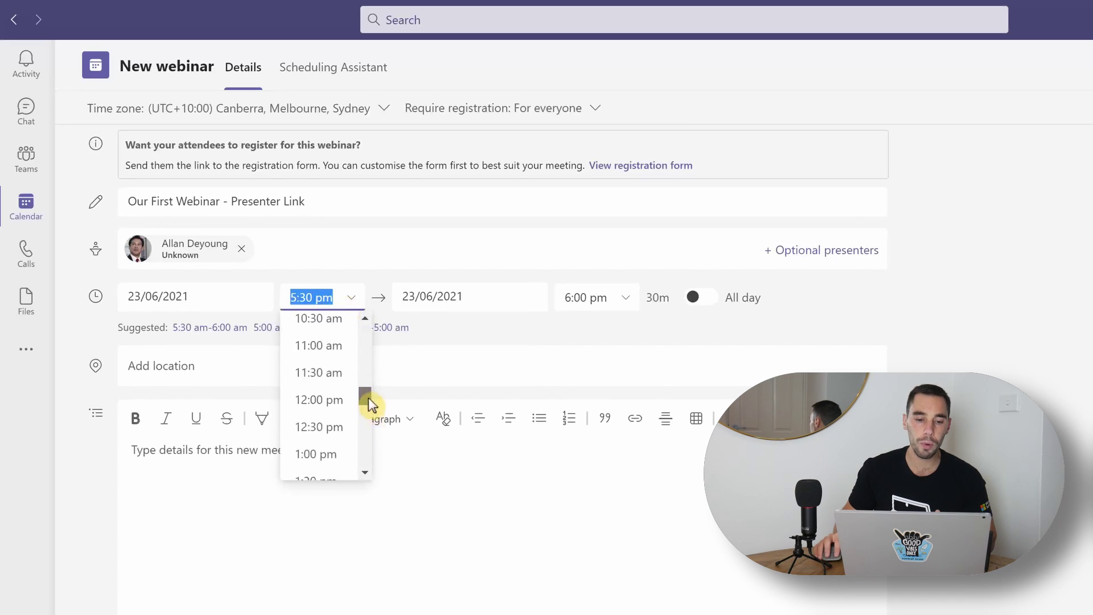
pyautogui.click(331, 348)
pyautogui.click(625, 305)
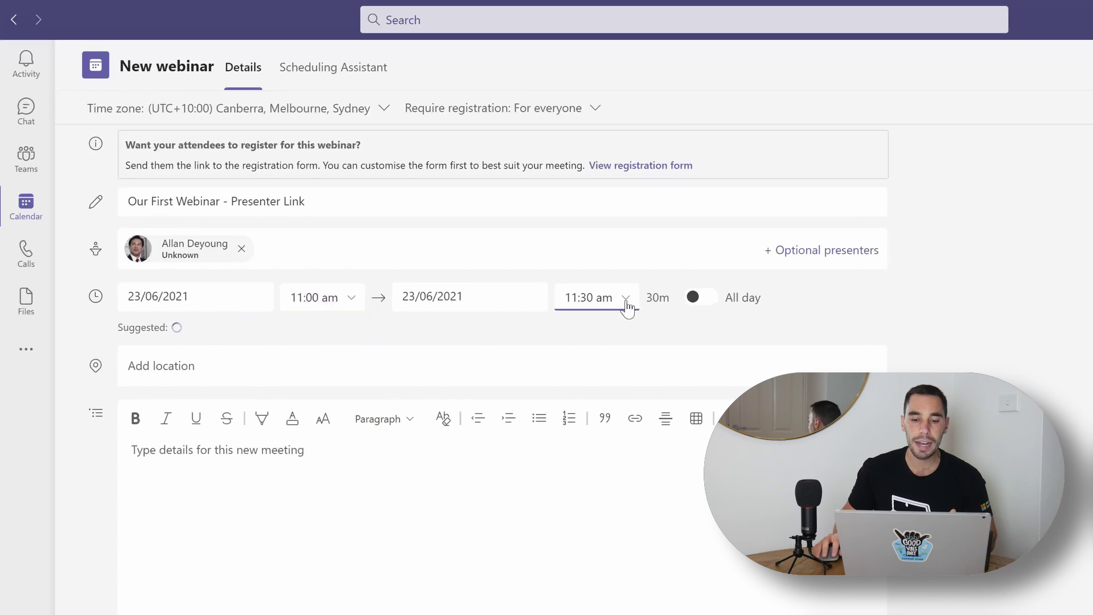
pyautogui.click(603, 385)
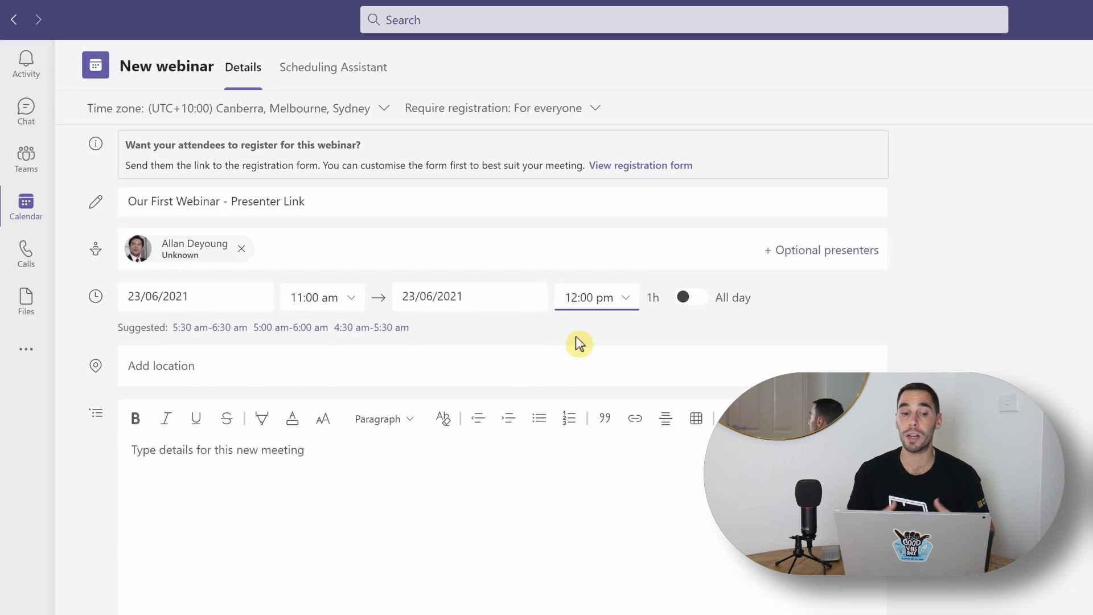
pyautogui.click(556, 361)
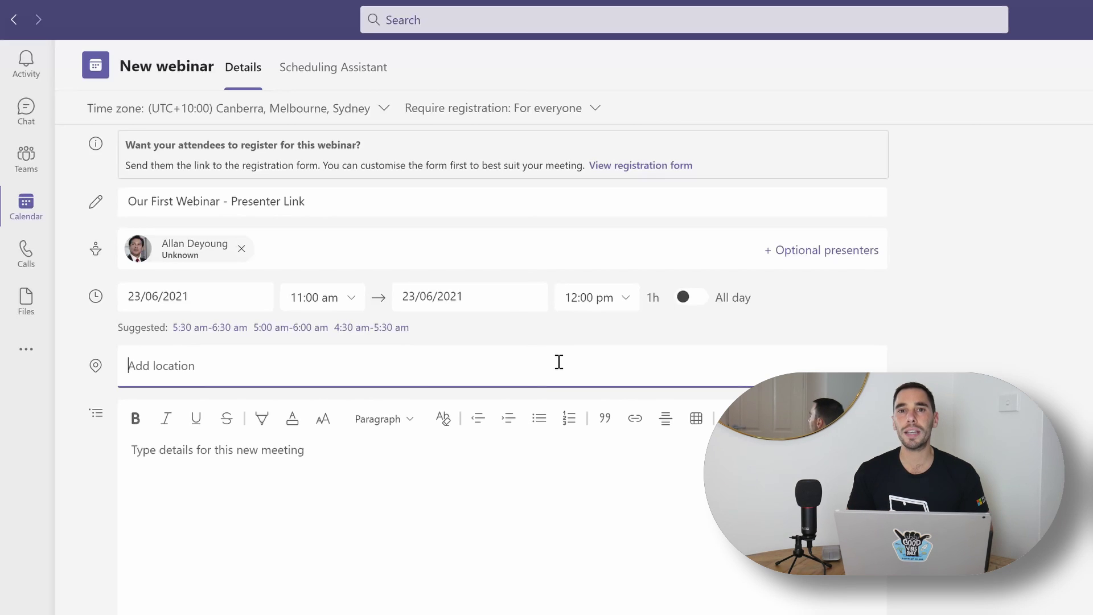
# Write the description: a greeting to the presenter, 'Booking in a time for first Webinar!', and a note about the 11:30 am start and 30 minute buffer.
pyautogui.click(484, 513)
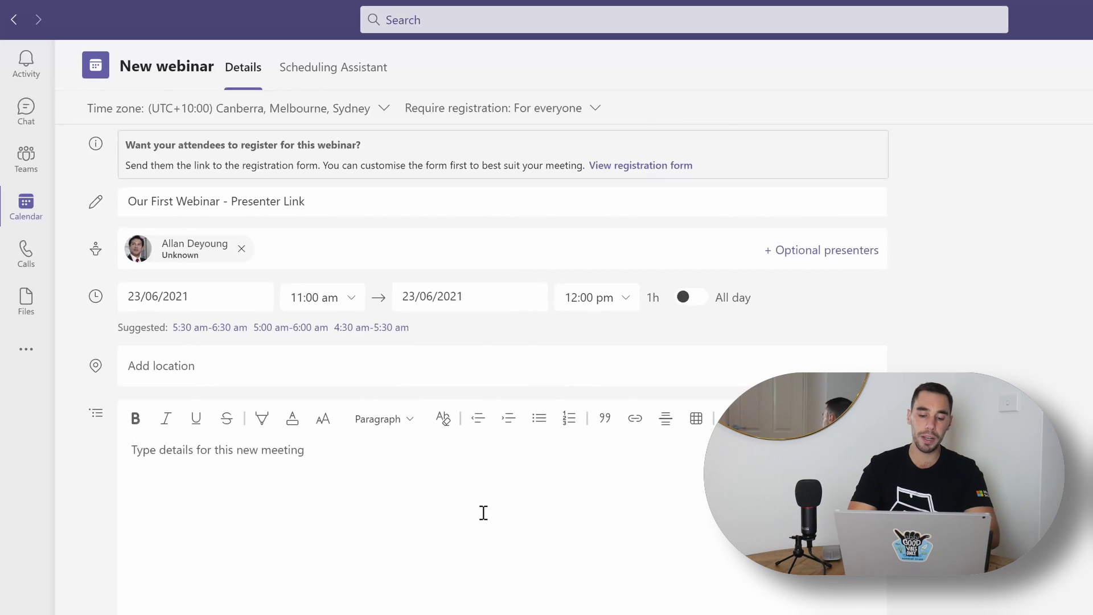
pyautogui.write('HI Allan,')
pyautogui.press('Return')
pyautogui.press('Return')
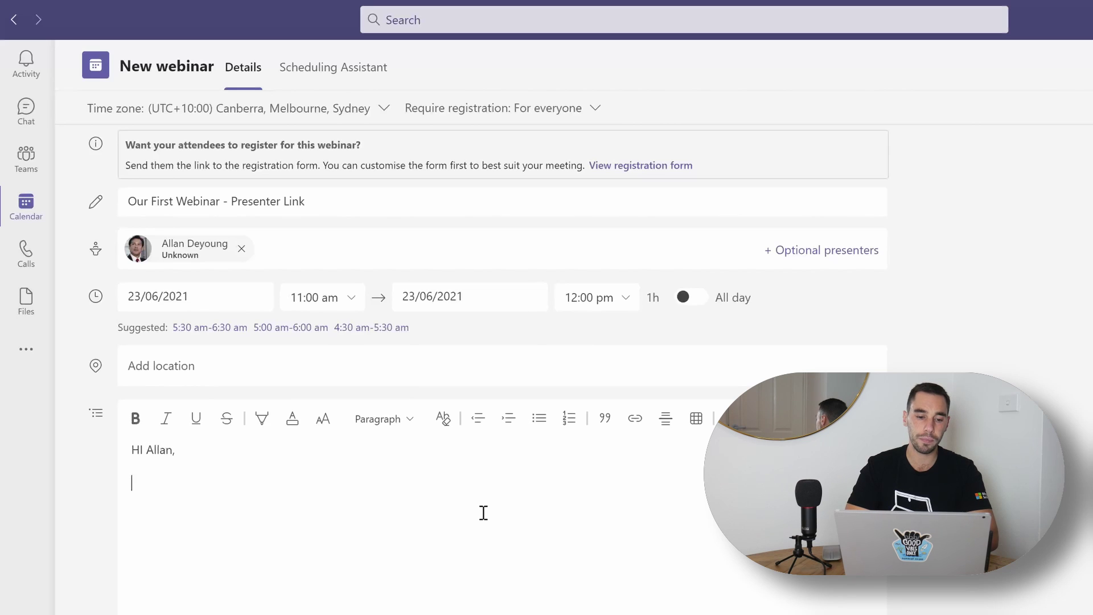
pyautogui.write('Booking in a time f')
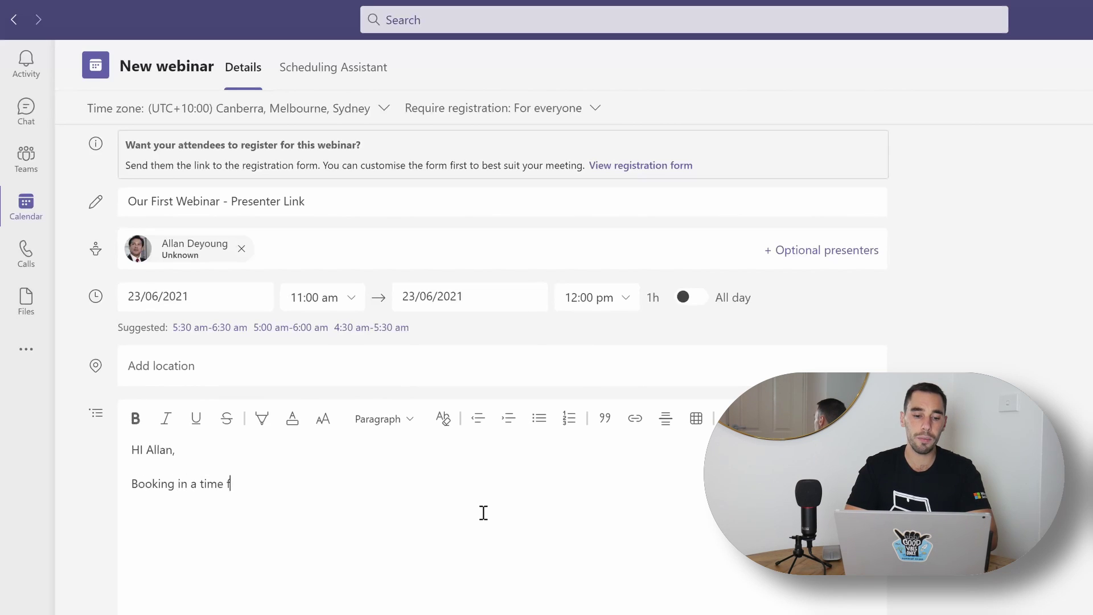
pyautogui.write('or first Webinar!')
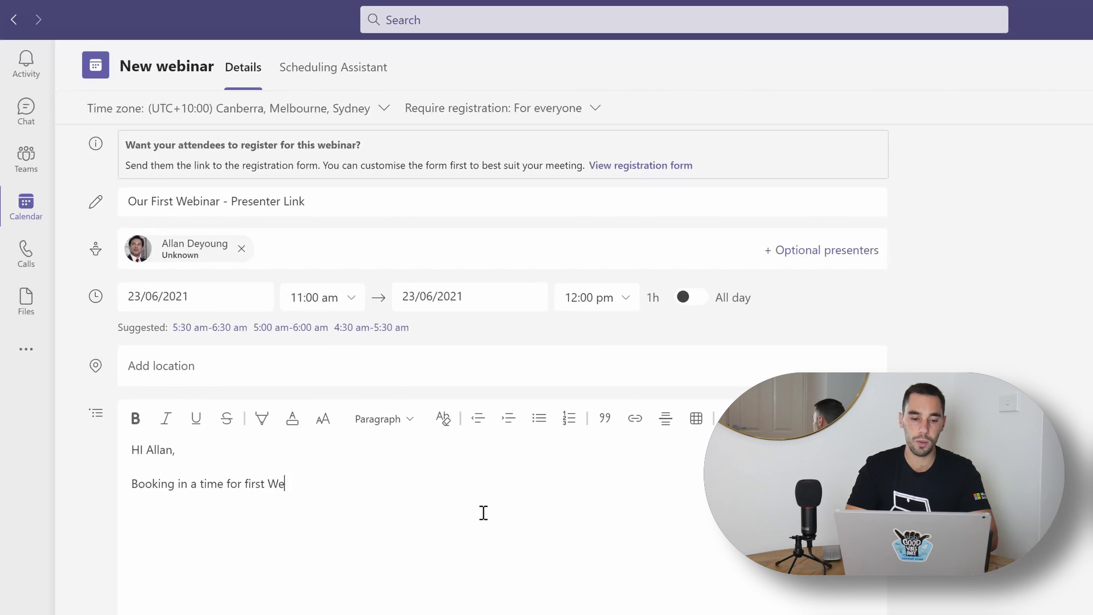
pyautogui.press('Return')
pyautogui.press('Return')
pyautogui.write('Webinar')
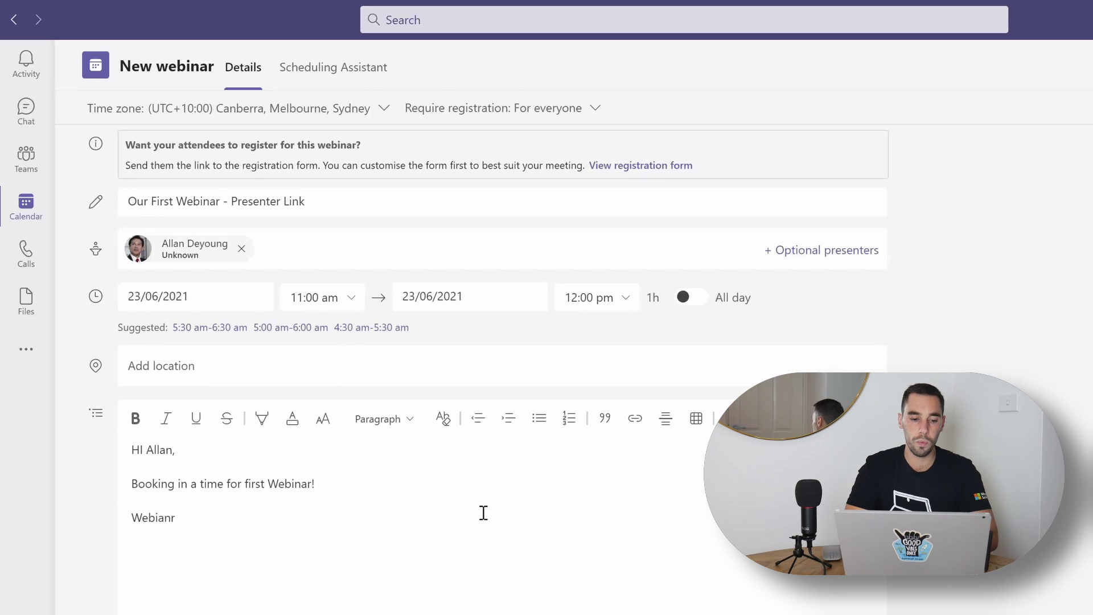
pyautogui.press('BackSpace')
pyautogui.press('BackSpace')
pyautogui.press('BackSpace')
pyautogui.write('nar Starts ')
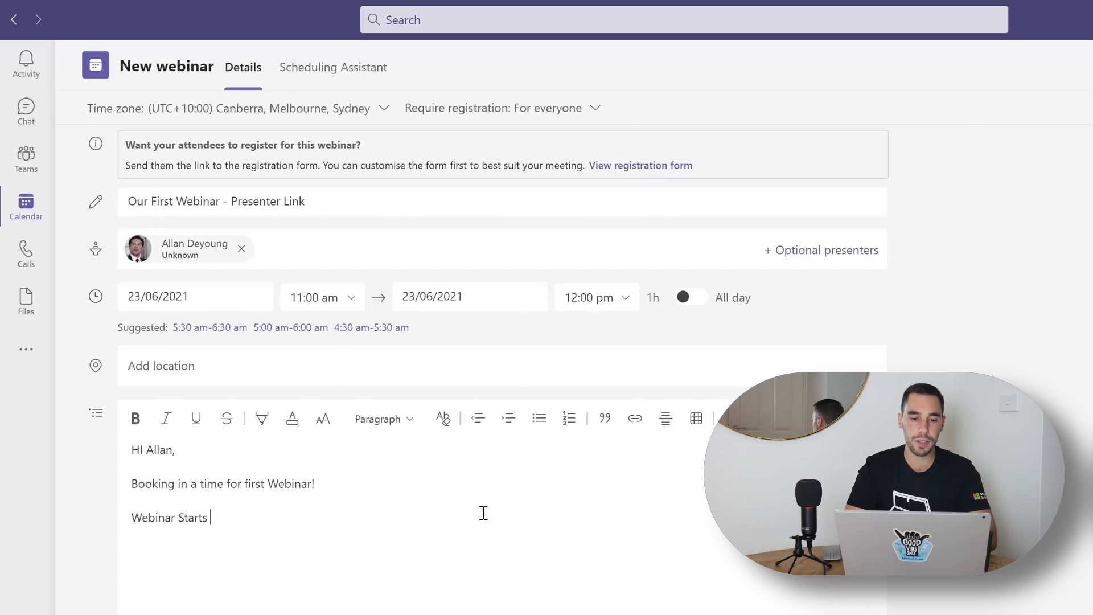
pyautogui.write('at 11:30 ')
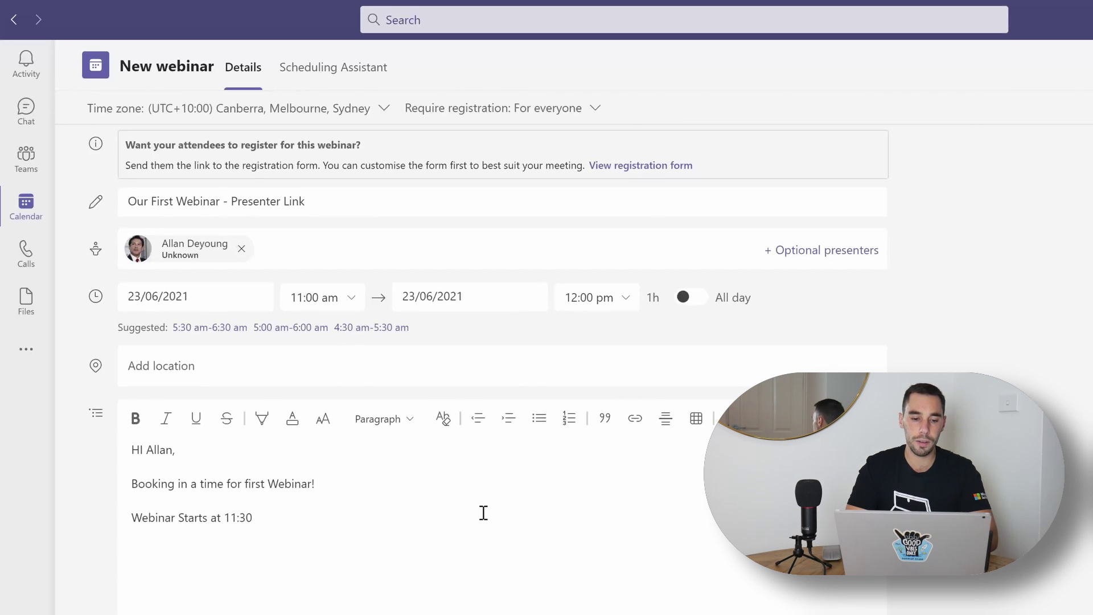
pyautogui.write("am so I've a")
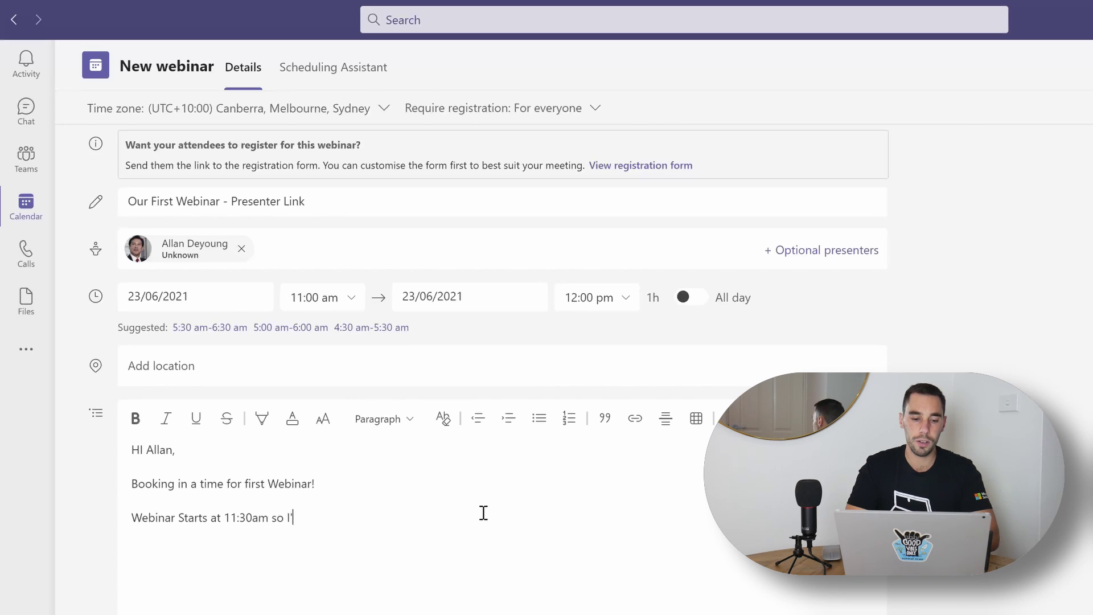
pyautogui.write('dded in a ')
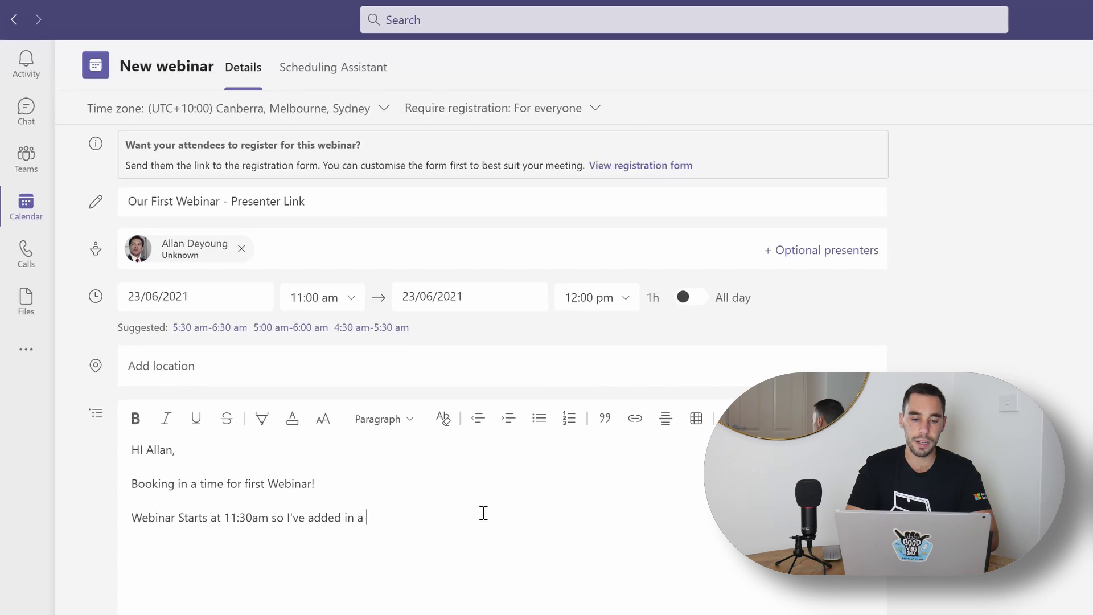
pyautogui.write('30 minute ')
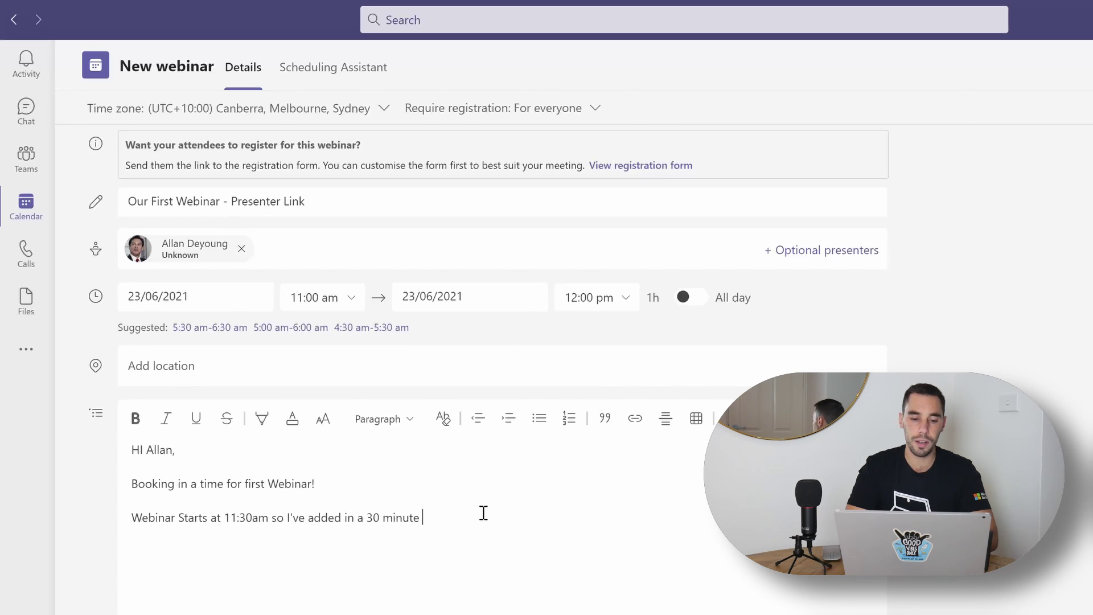
pyautogui.write('buffer so we can ')
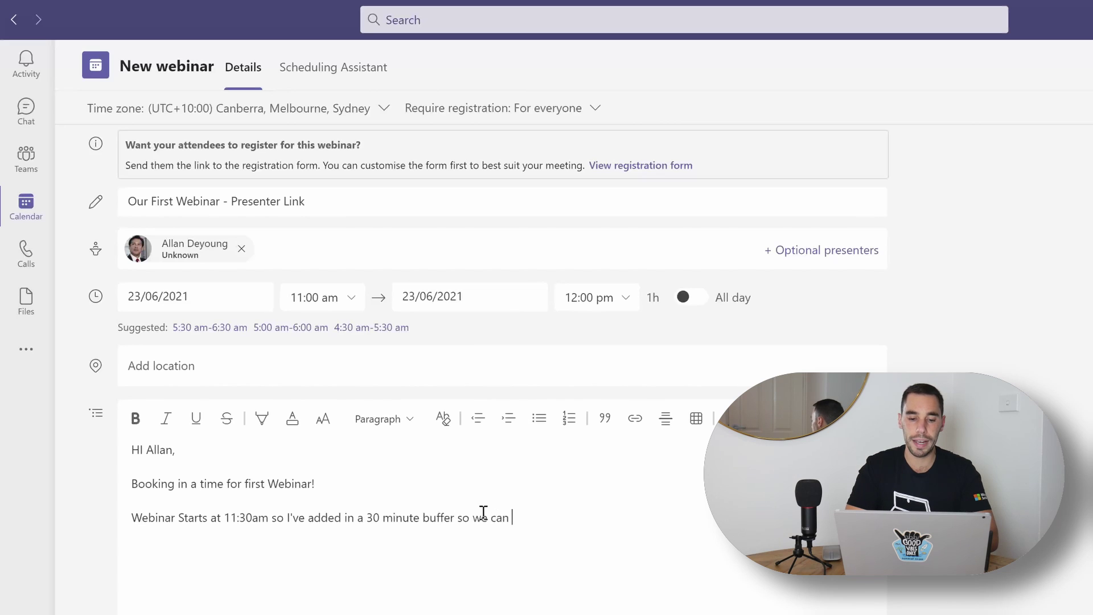
pyautogui.write('prepare!')
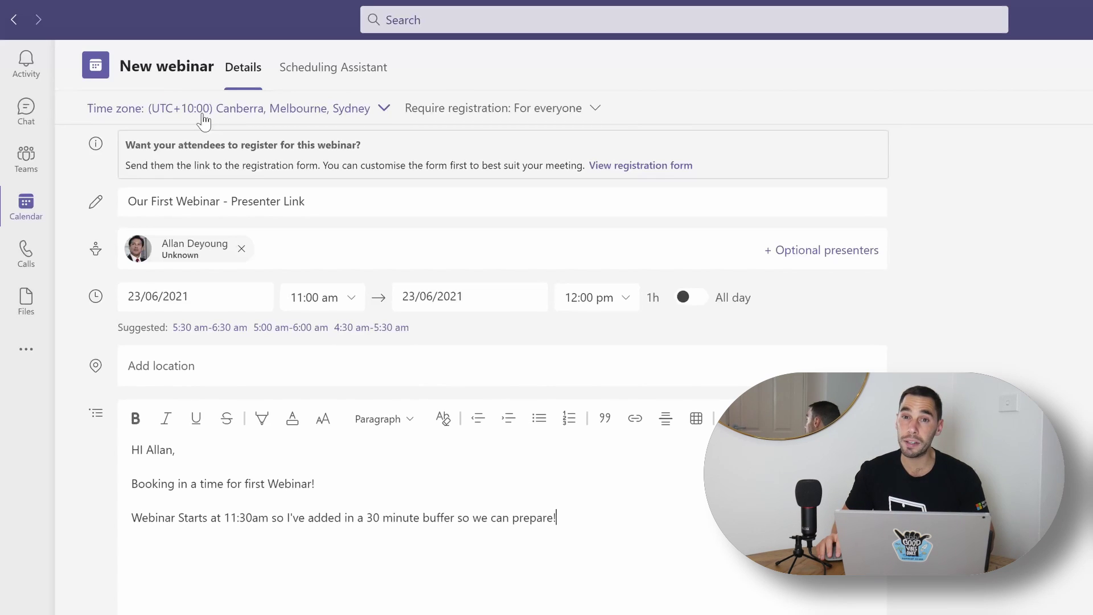
pyautogui.click(568, 114)
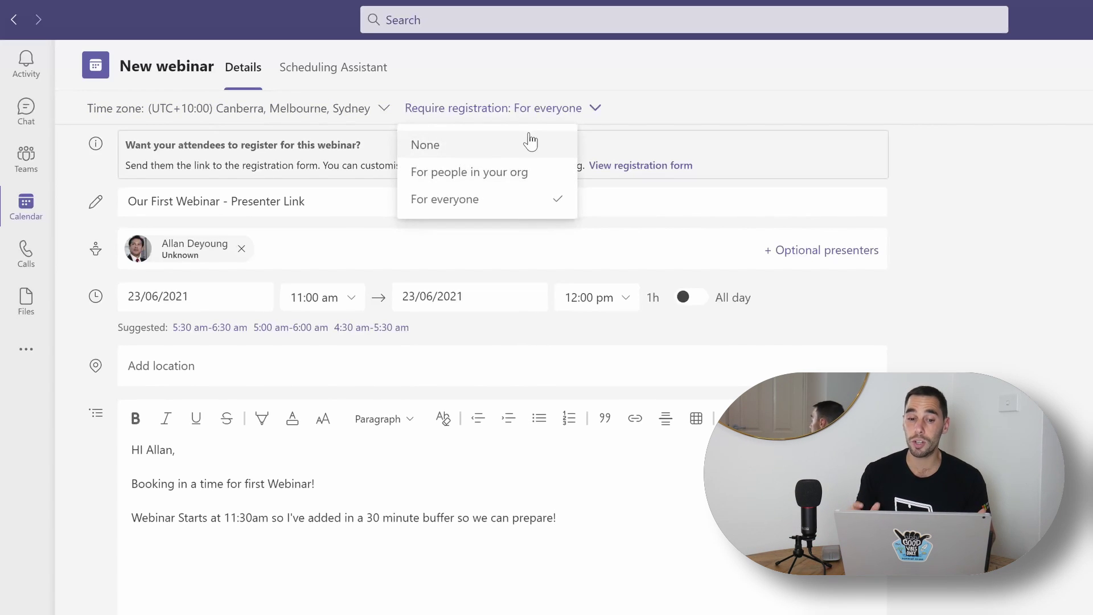
pyautogui.click(523, 209)
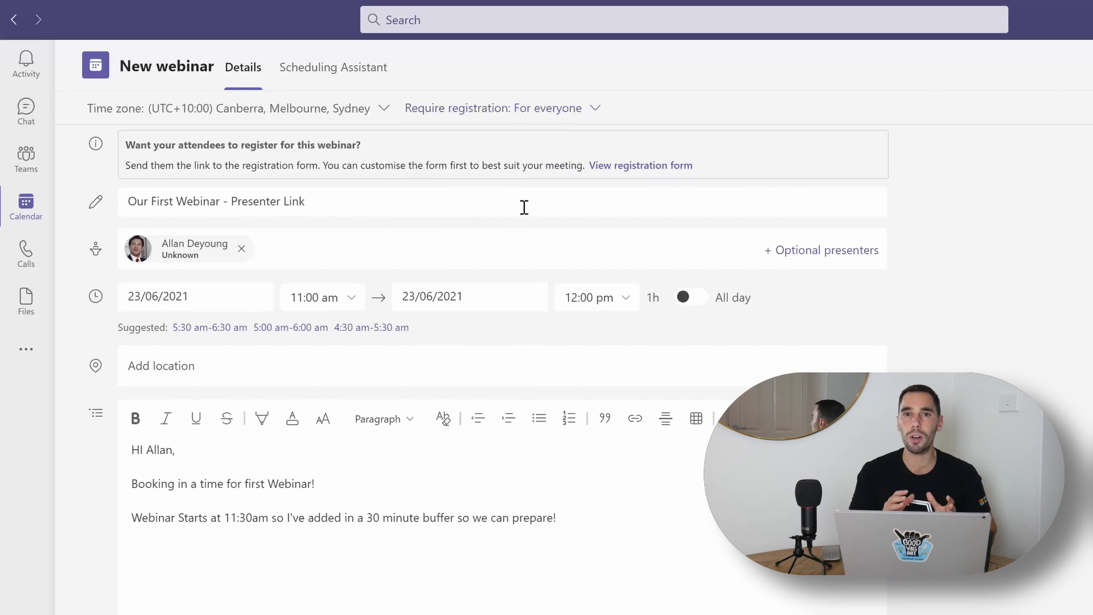